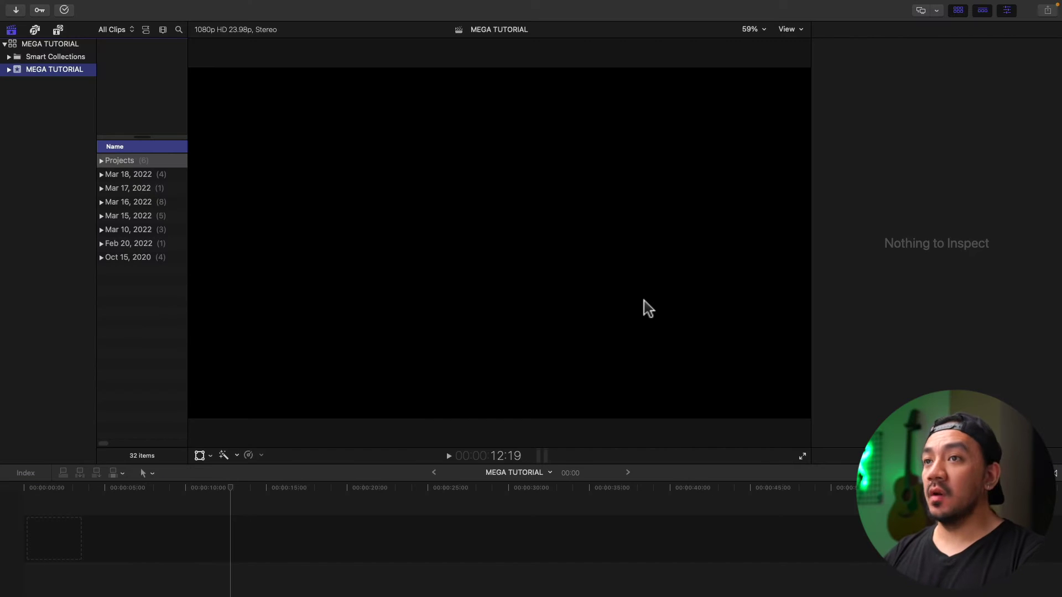
Step: Select the MEGA TUTORIAL library and bring up its storage location settings
left_click(74, 46)
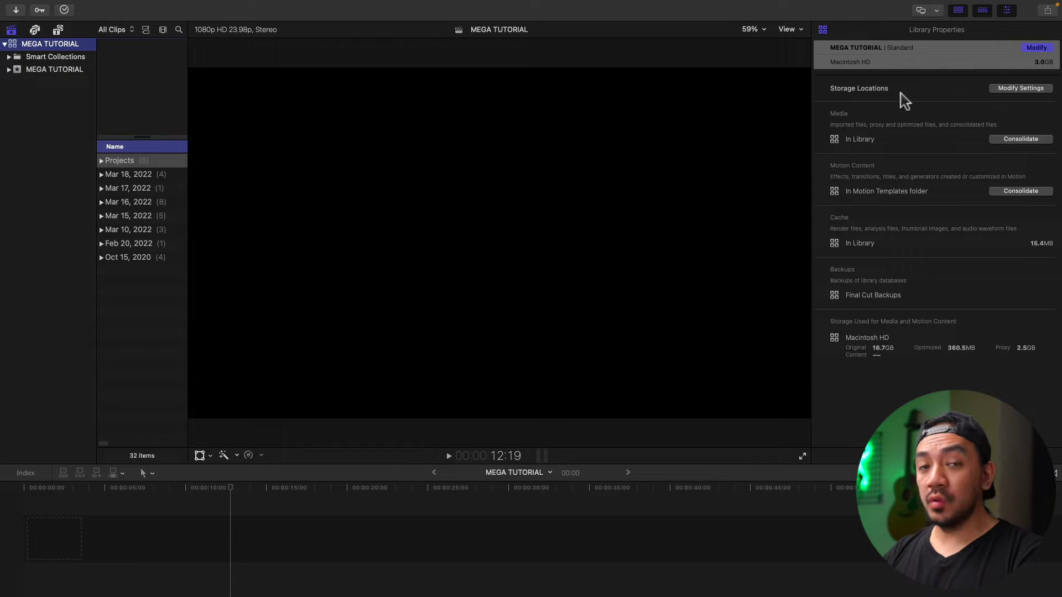
left_click(1020, 88)
Step: Set media, Motion content and cache storage for MEGA TUTORIAL to In Library
left_click(528, 299)
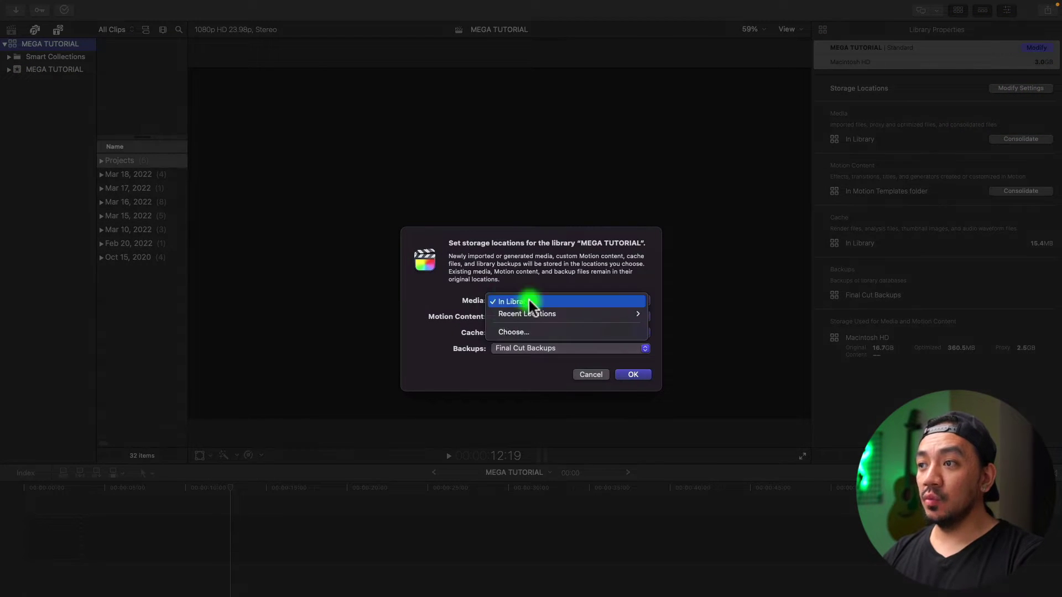
left_click(529, 301)
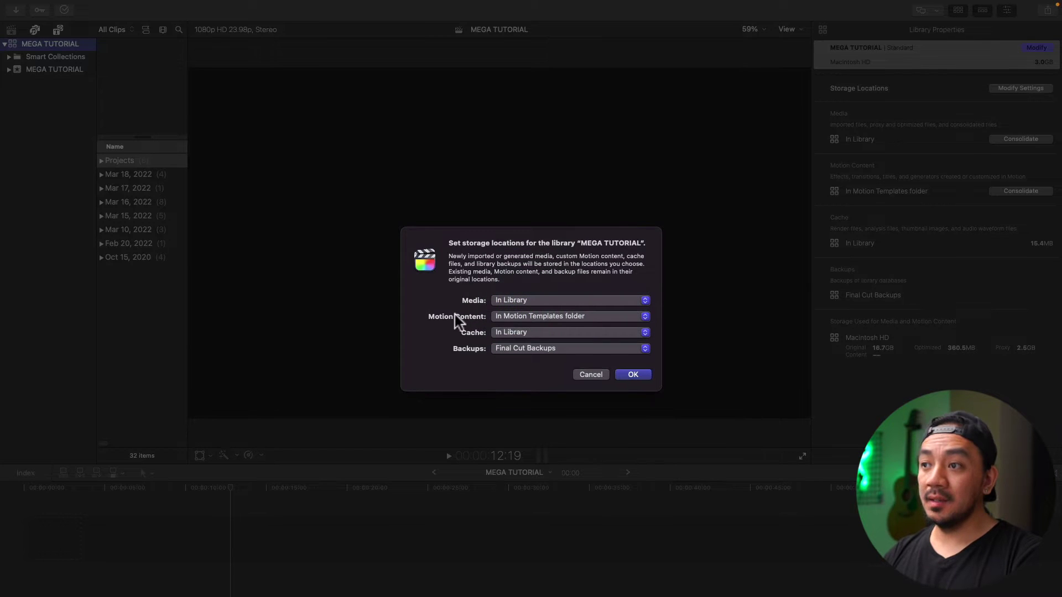
left_click(535, 317)
left_click(531, 330)
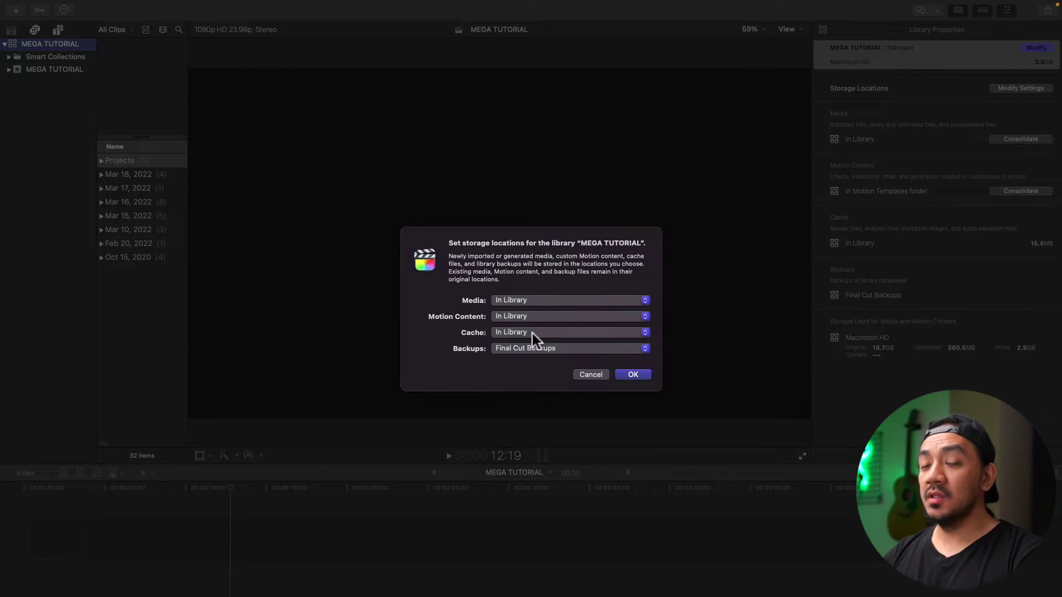
left_click(535, 332)
left_click(535, 332)
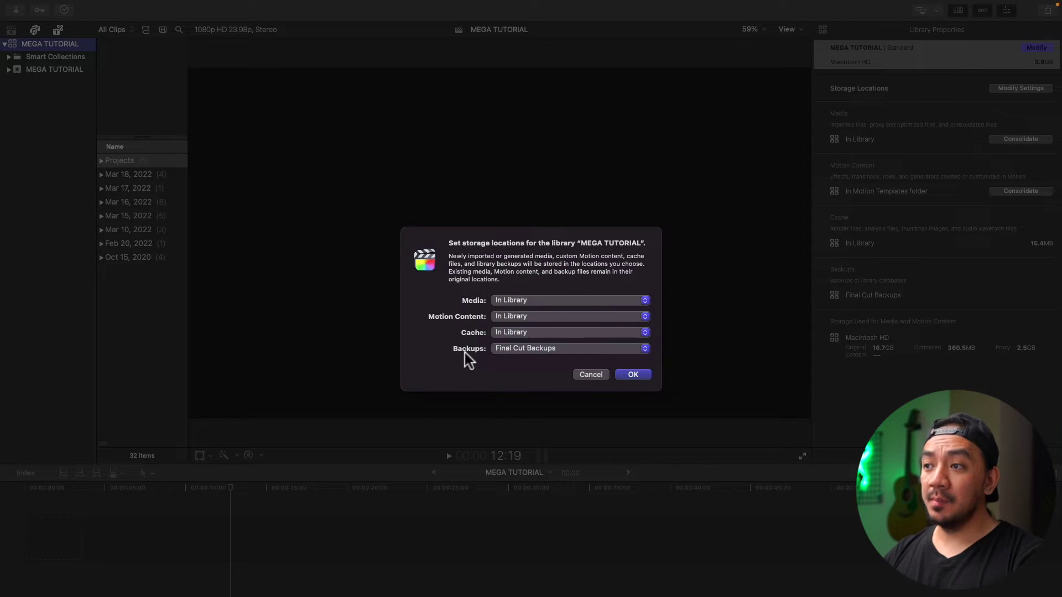
left_click(633, 374)
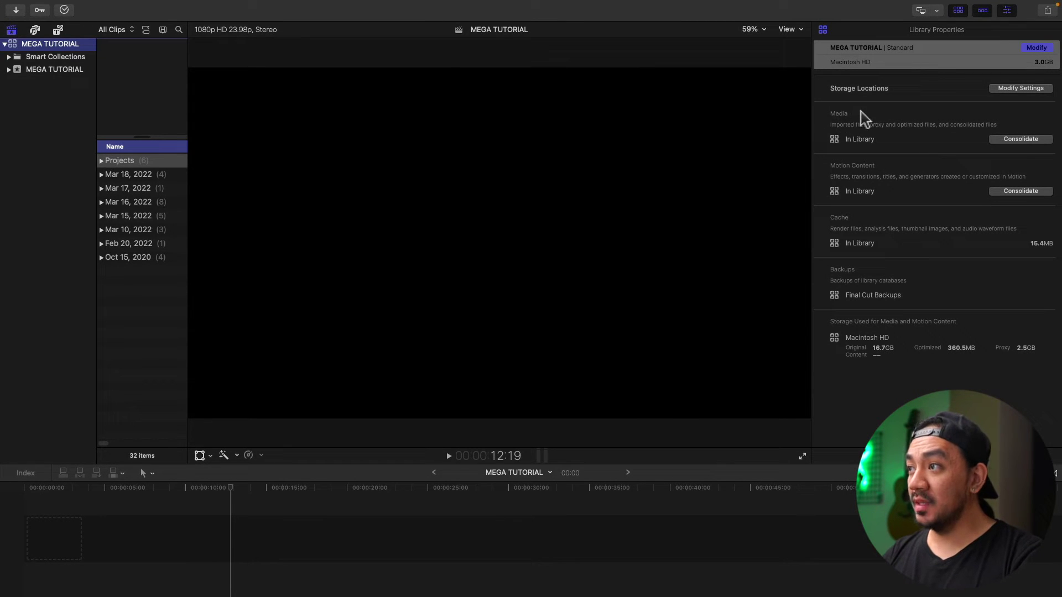
left_click(1021, 139)
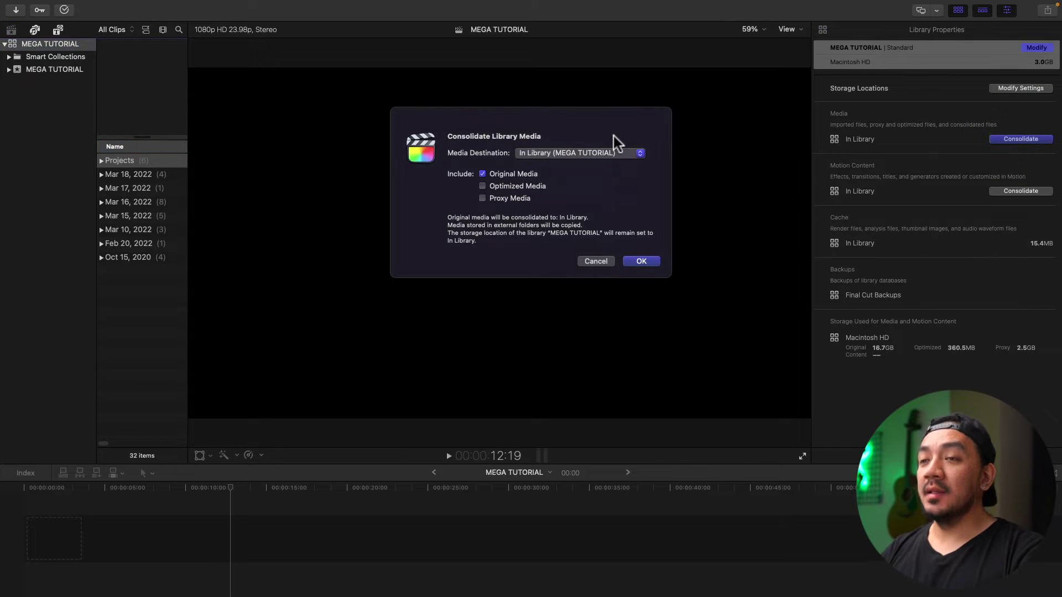
Step: Consolidate the original media with In Library kept as the destination
left_click(584, 154)
left_click(573, 156)
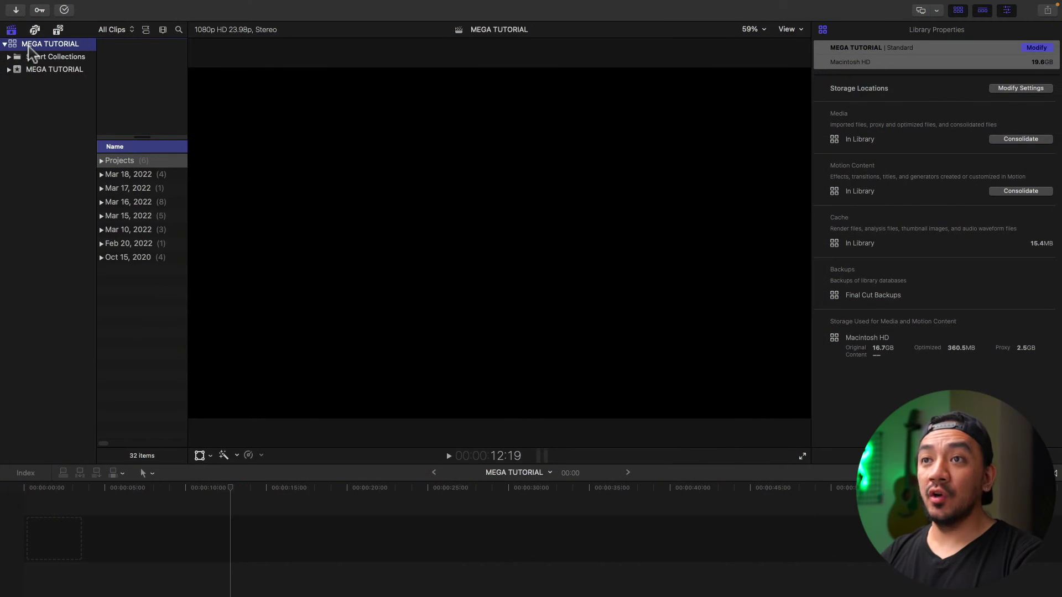
Step: Copy MEGA TUTORIAL to a new library named Another Mac on the Desktop
right_click(37, 46)
mouse_move(69, 128)
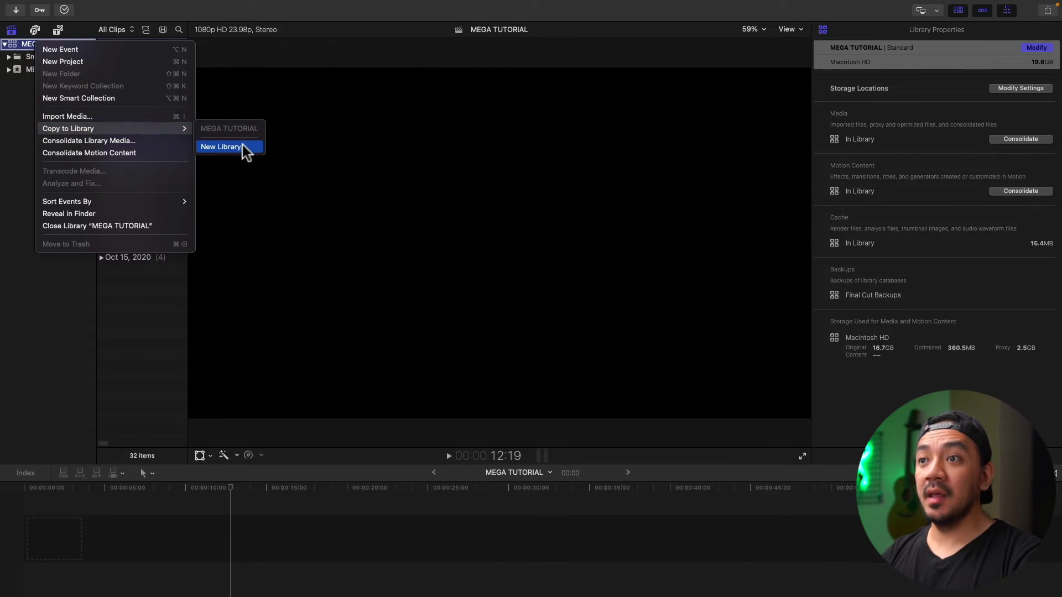
left_click(221, 147)
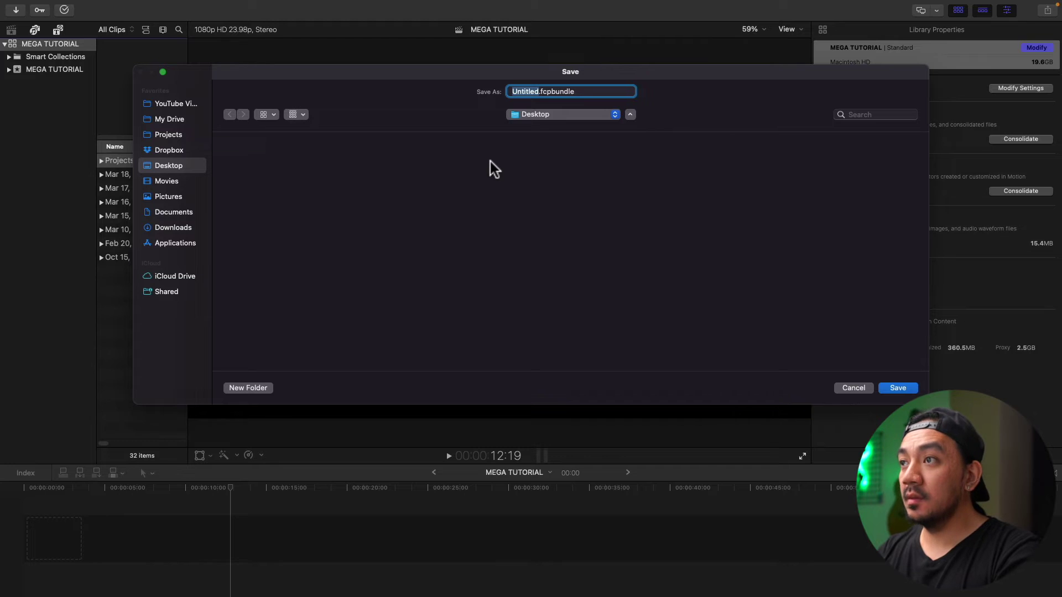
type("ther Mac")
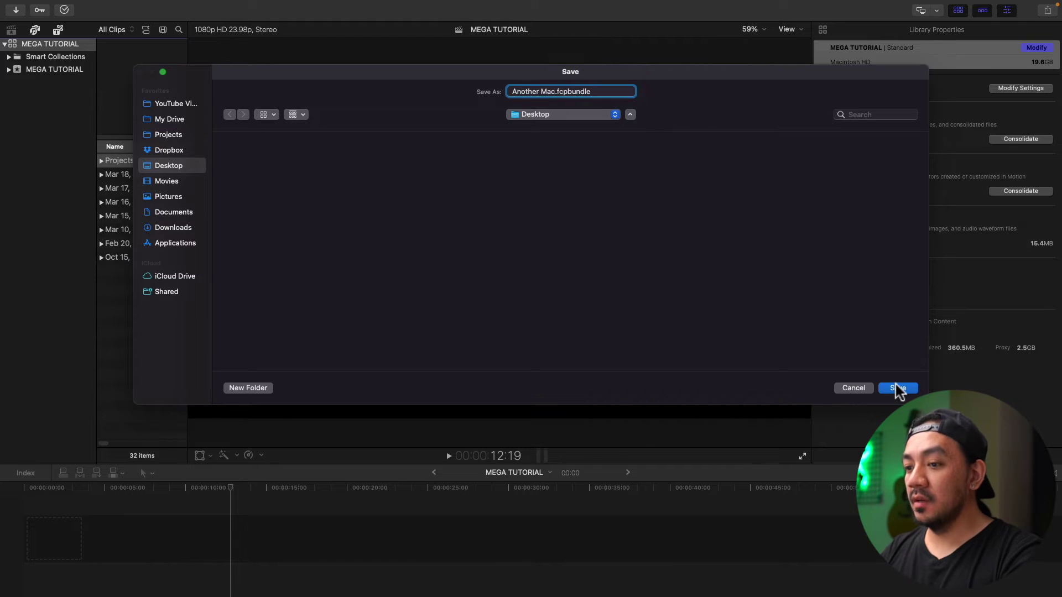
left_click(899, 388)
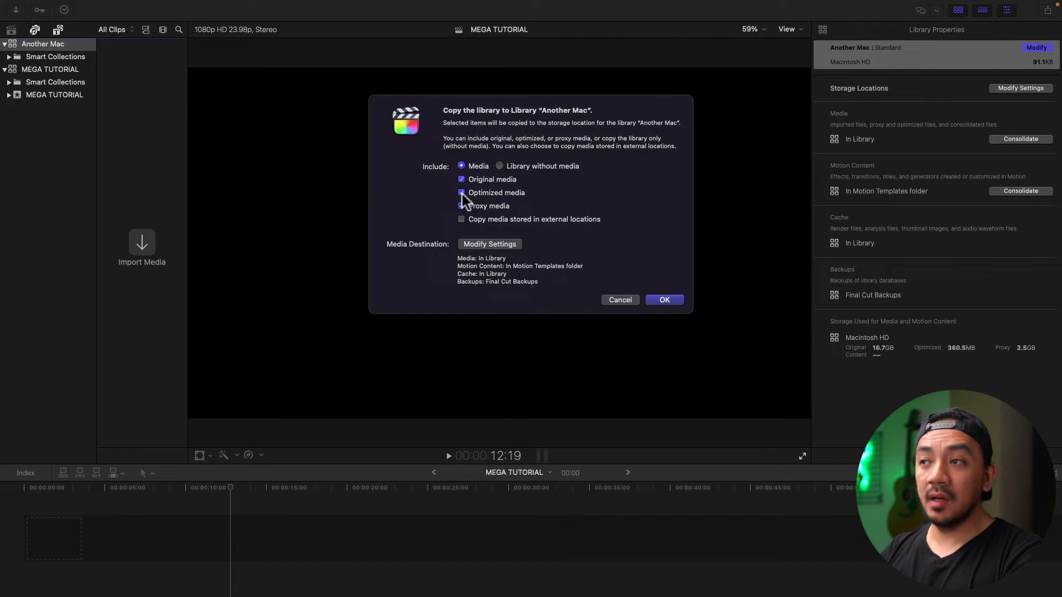
Step: Exclude optimized and proxy media and include externally stored media in the copy
left_click(462, 193)
left_click(461, 206)
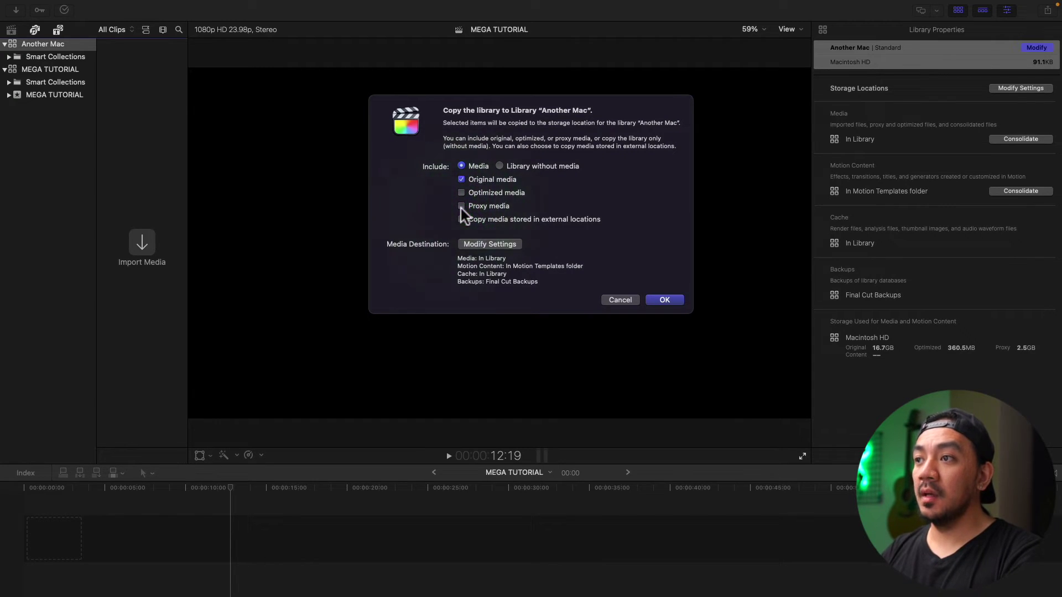
left_click(461, 219)
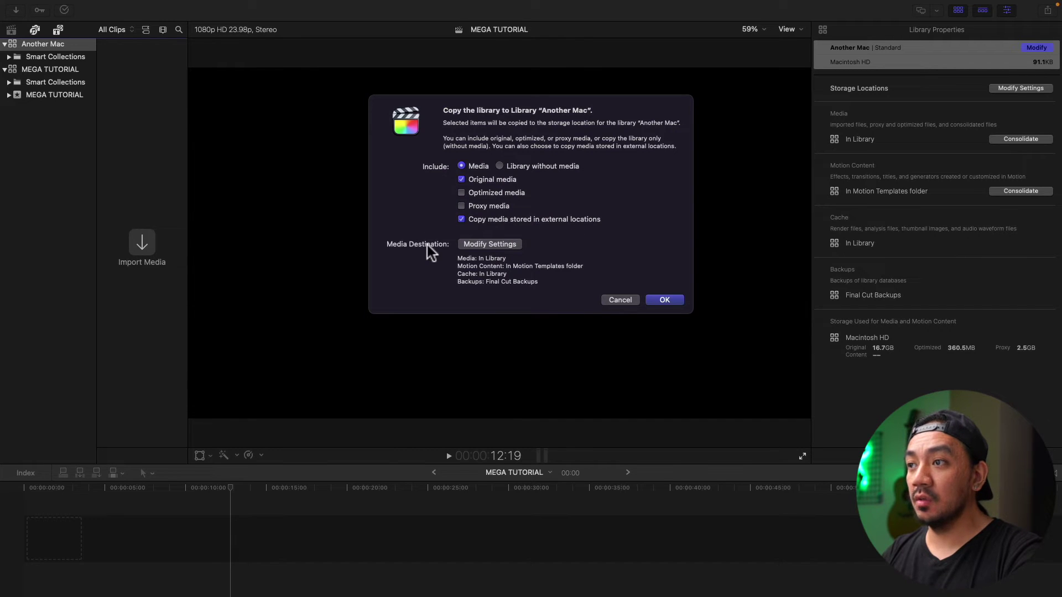
Step: Store media, Motion content and cache in Another Mac, then confirm the copy
left_click(490, 245)
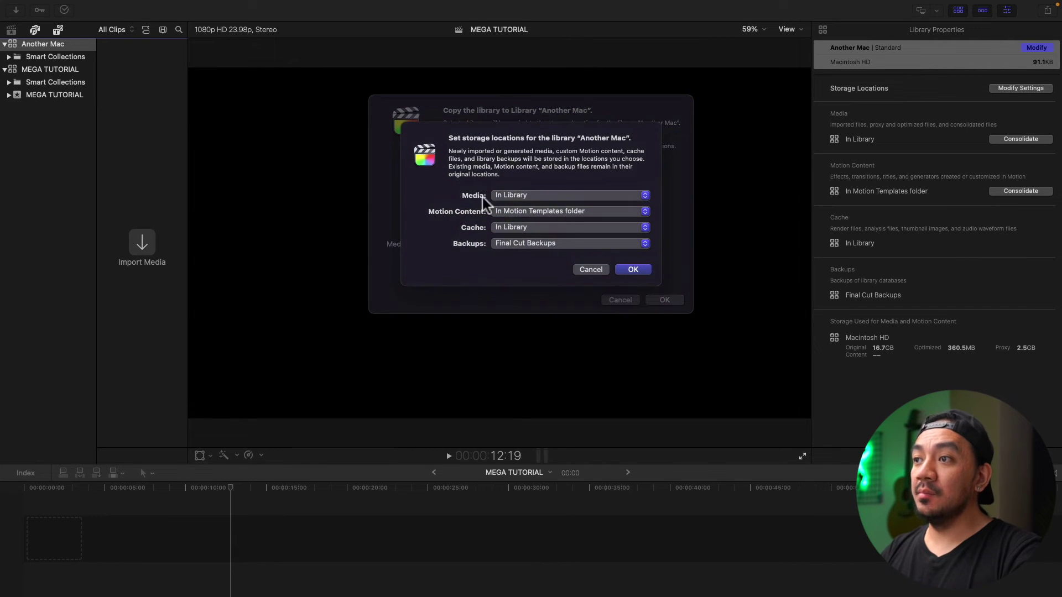
left_click(534, 196)
left_click(524, 197)
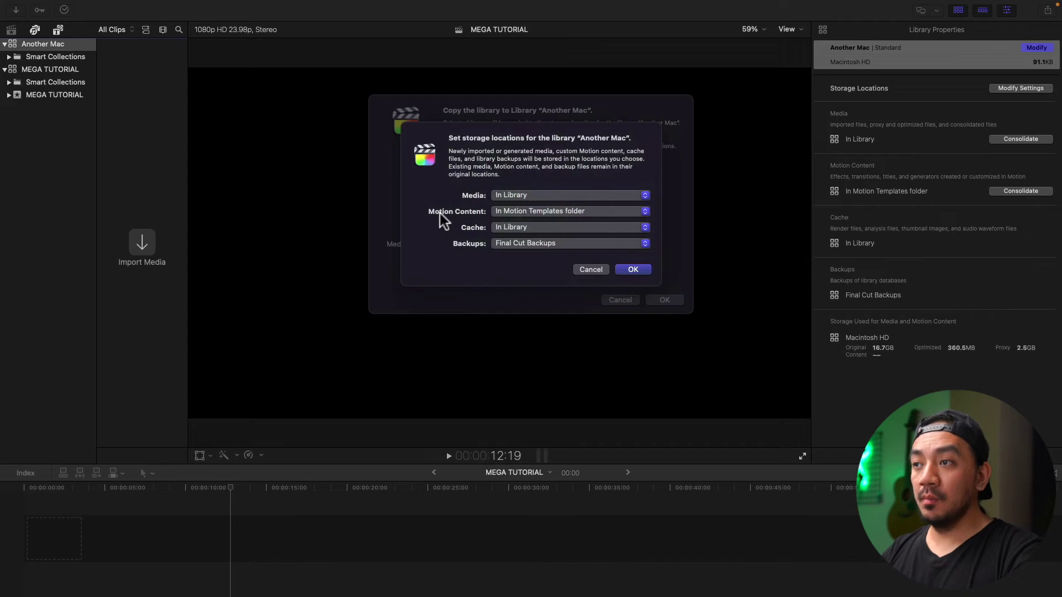
left_click(540, 211)
left_click(526, 227)
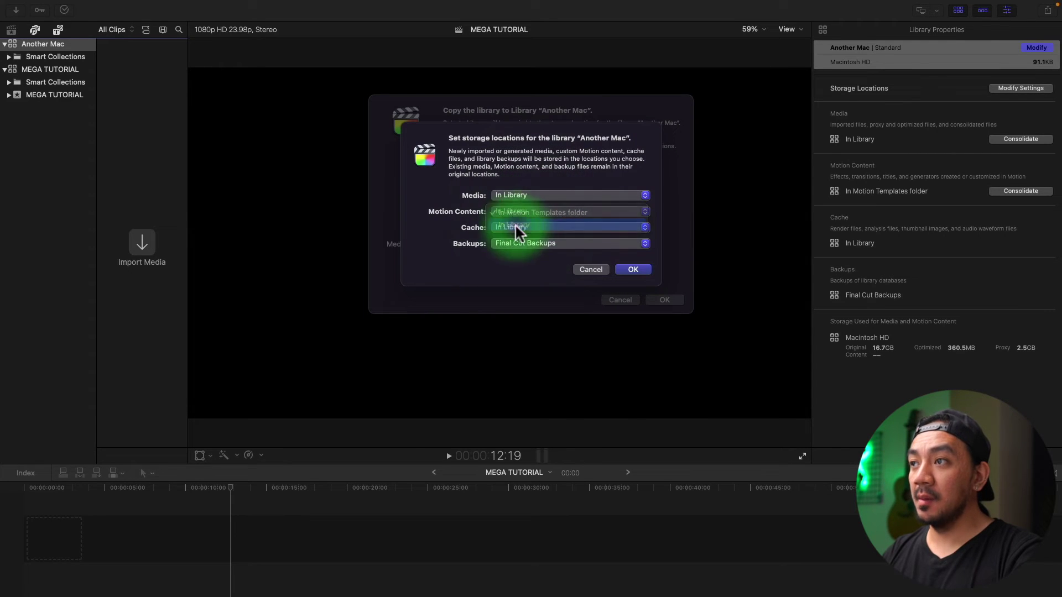
left_click(510, 228)
left_click(515, 232)
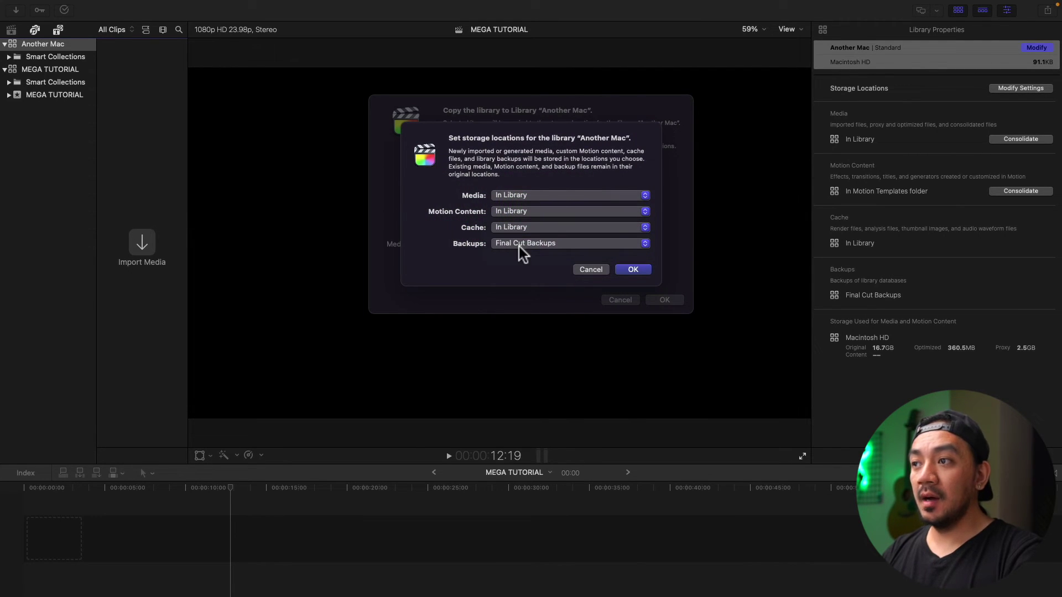
left_click(635, 269)
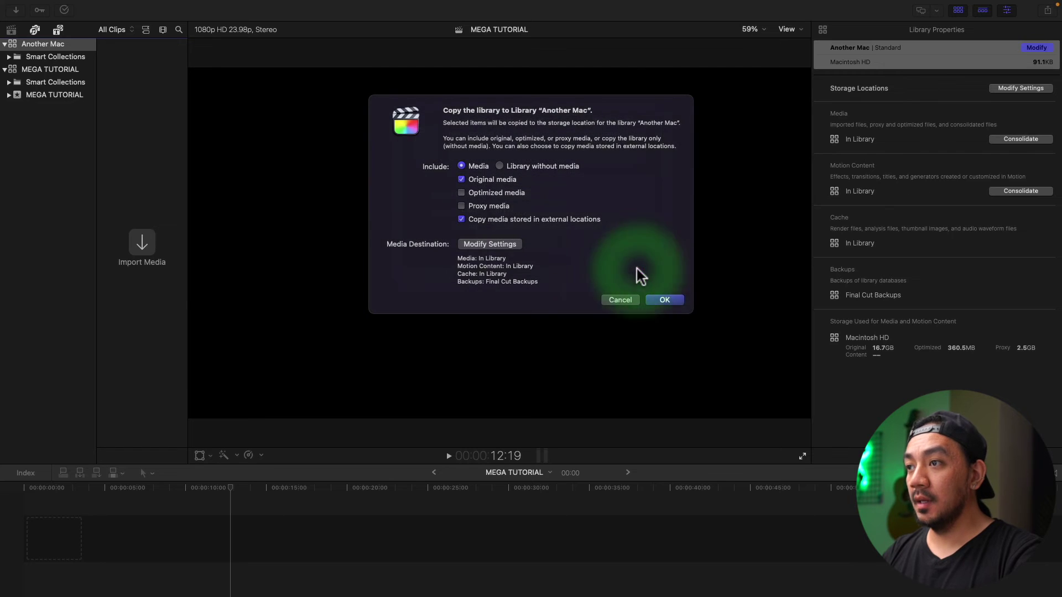
left_click(665, 300)
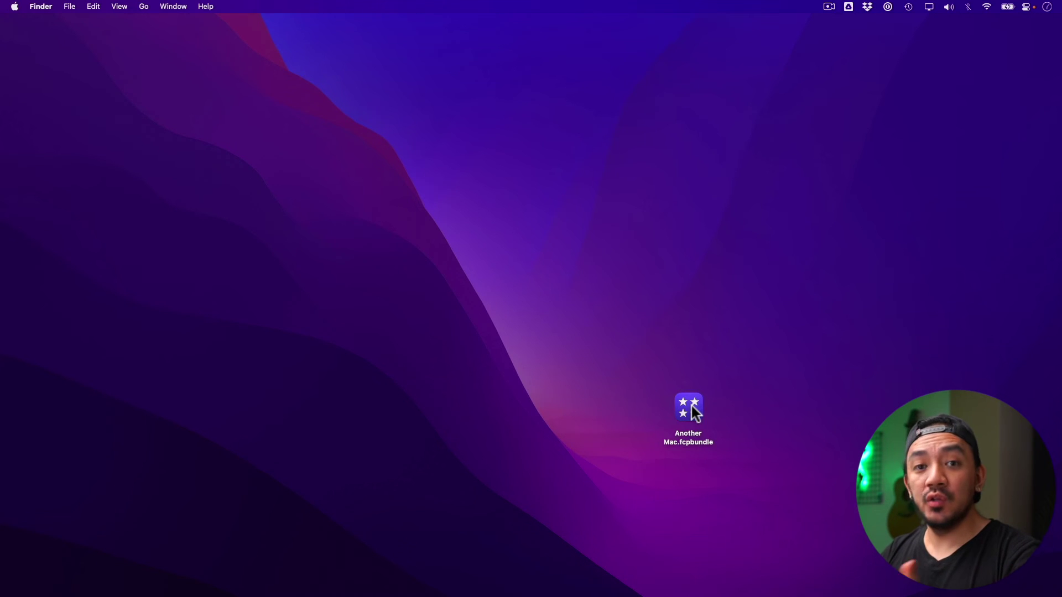
Step: Select Another Mac.fcpbundle and drag it toward the desktop centre
double_click(695, 408)
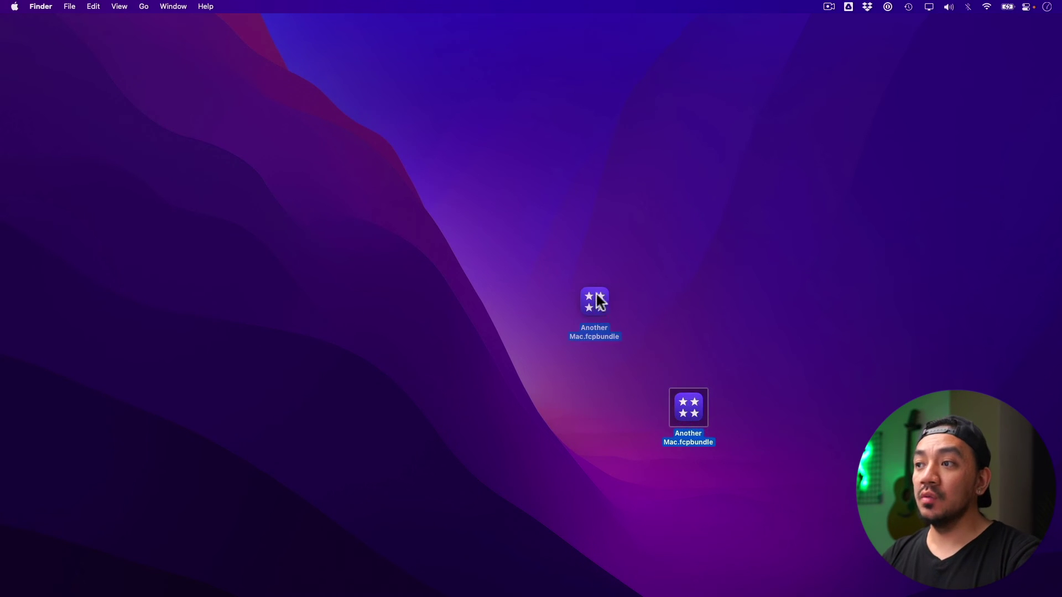
left_click_drag(598, 299, 601, 279)
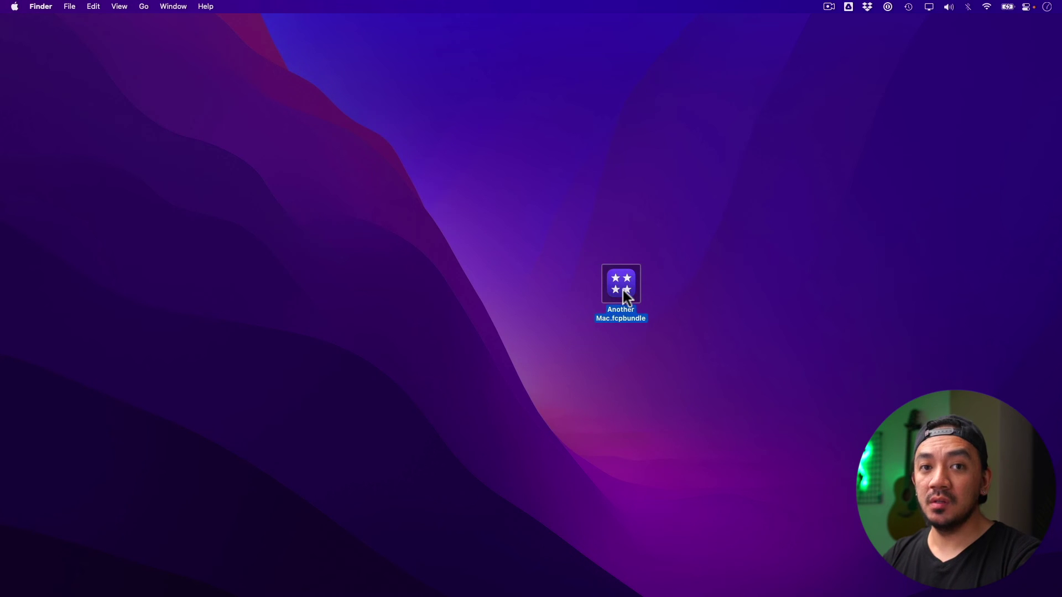